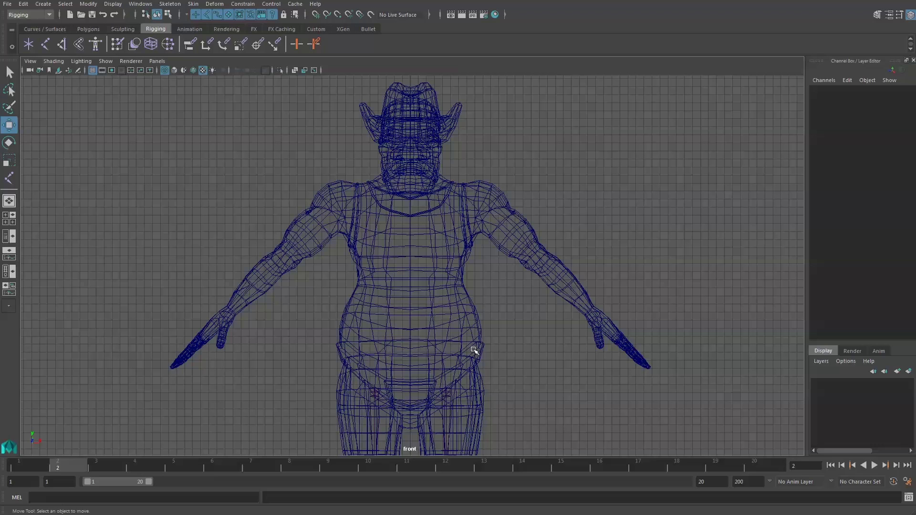
# Activate the Joint Tool using Skeleton > Create Joints.
pyautogui.click(172, 4)
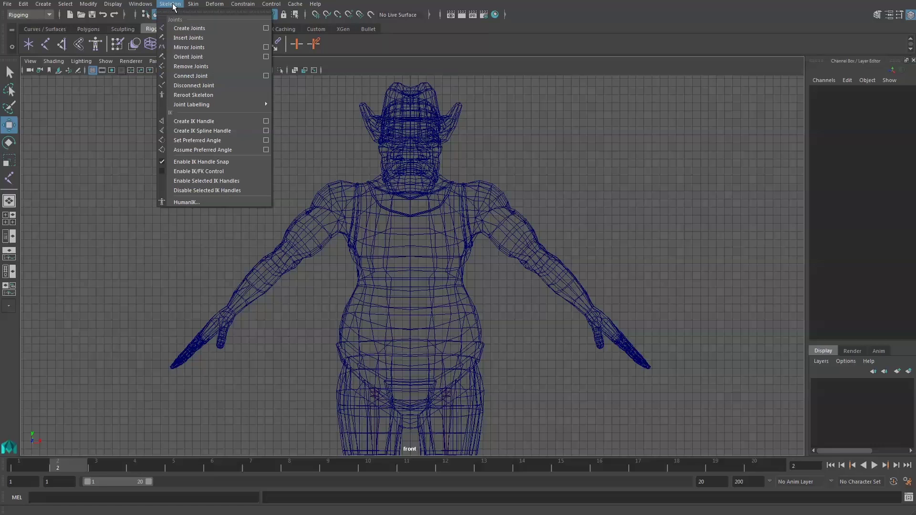
pyautogui.click(183, 28)
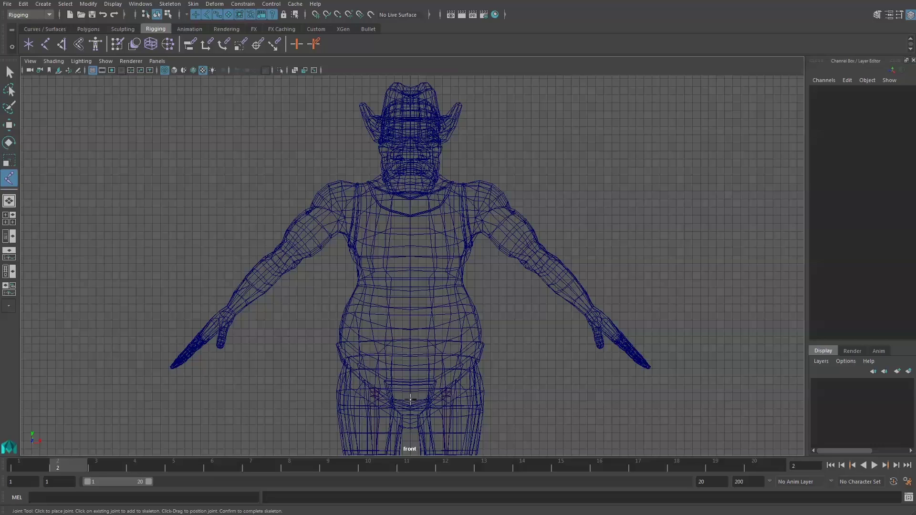
# Place eight joints straight up the centre: pelvis, belly, chest, neck, head and hat top.
pyautogui.click(410, 400)
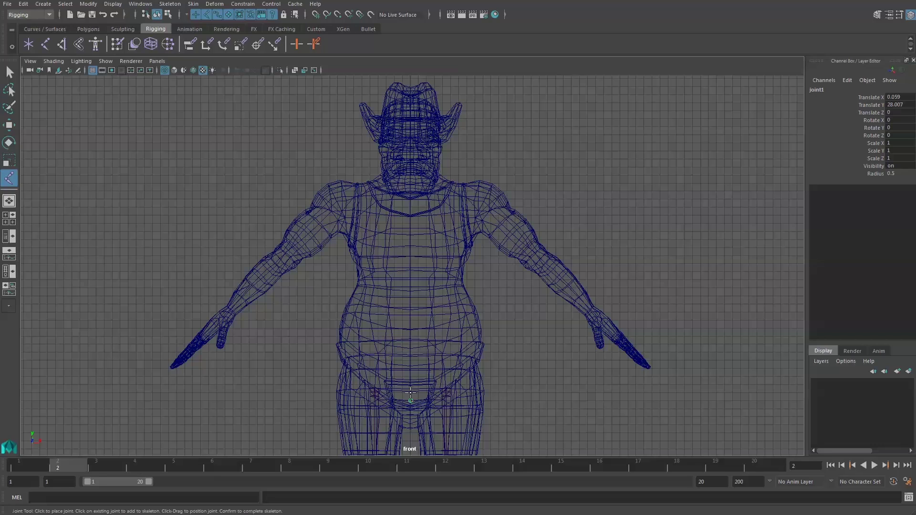
pyautogui.click(411, 392)
pyautogui.click(410, 356)
pyautogui.click(410, 310)
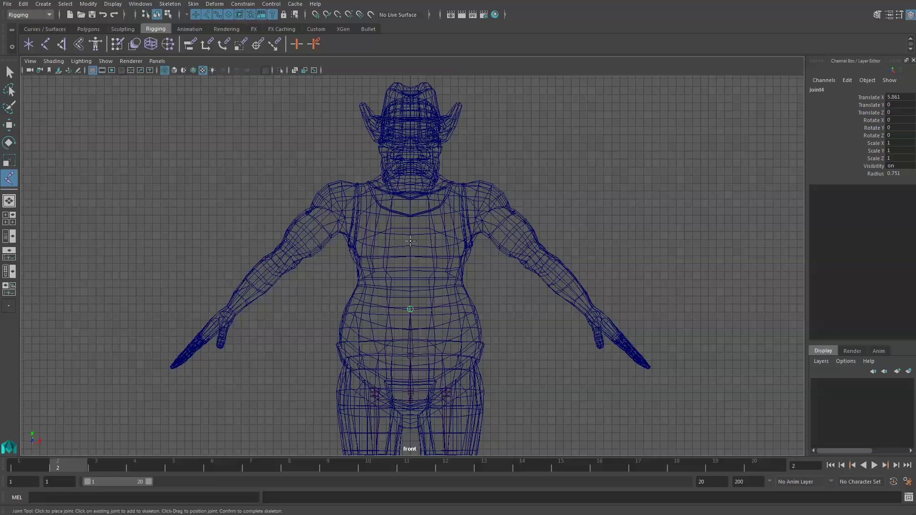
pyautogui.click(411, 237)
pyautogui.click(410, 198)
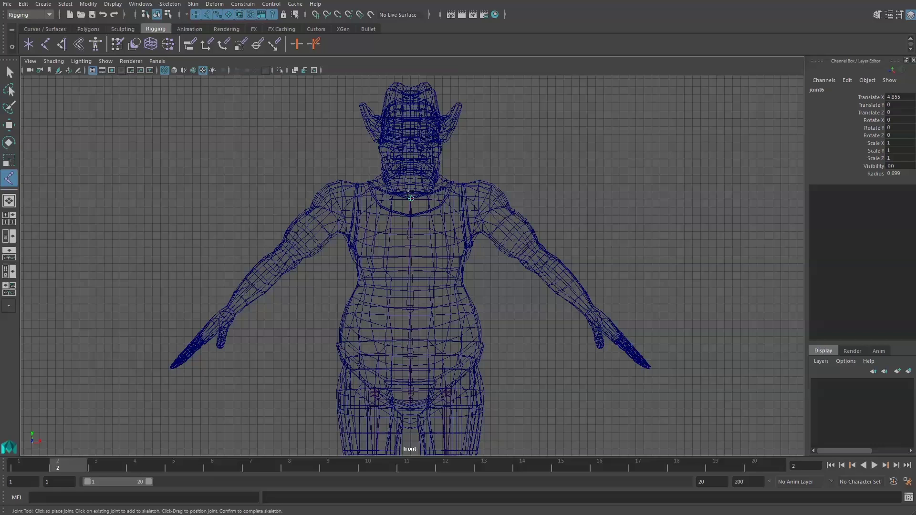
pyautogui.click(411, 158)
pyautogui.click(411, 85)
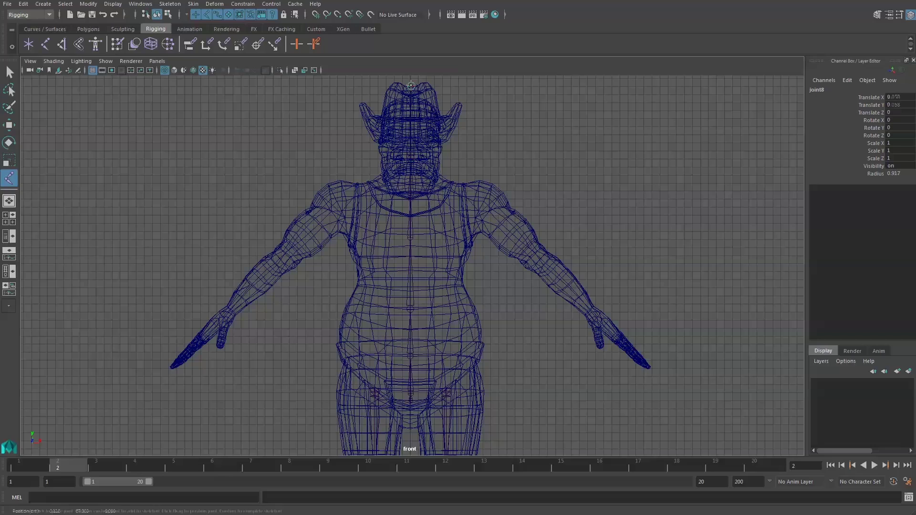
pyautogui.press('Return')
pyautogui.press('w')
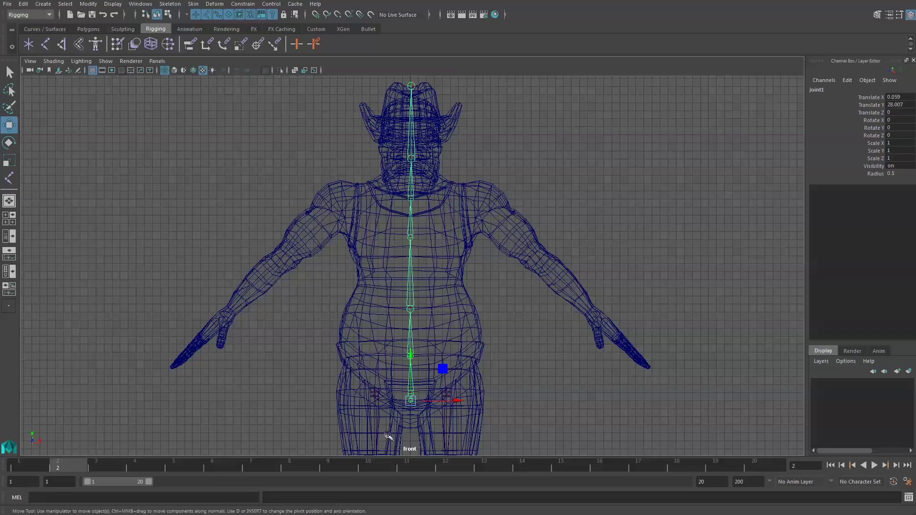
# Rename joint1 to j_Root.
pyautogui.scroll(3, 408, 435)
pyautogui.scroll(3, 408, 444)
pyautogui.keyDown('alt'); pyautogui.moveTo(476, 367); pyautogui.dragTo(416, 241, button='middle'); pyautogui.keyUp('alt')
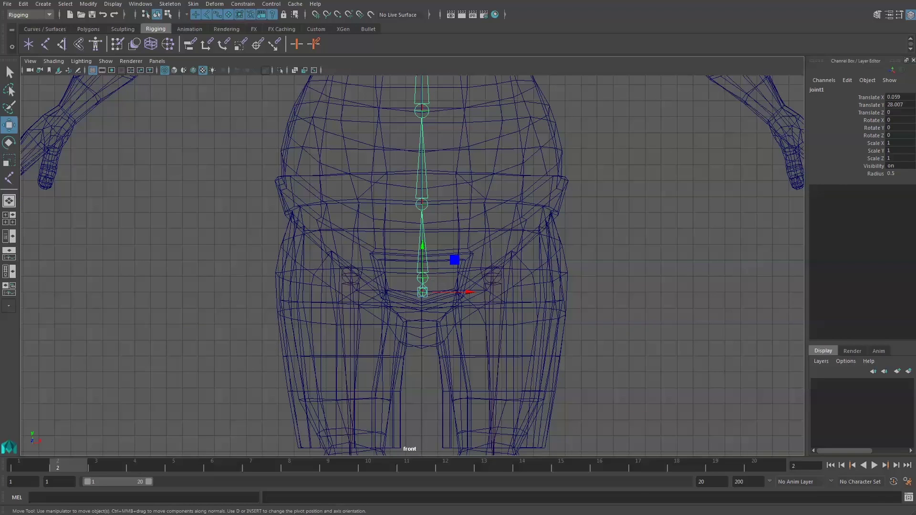
pyautogui.doubleClick(818, 89)
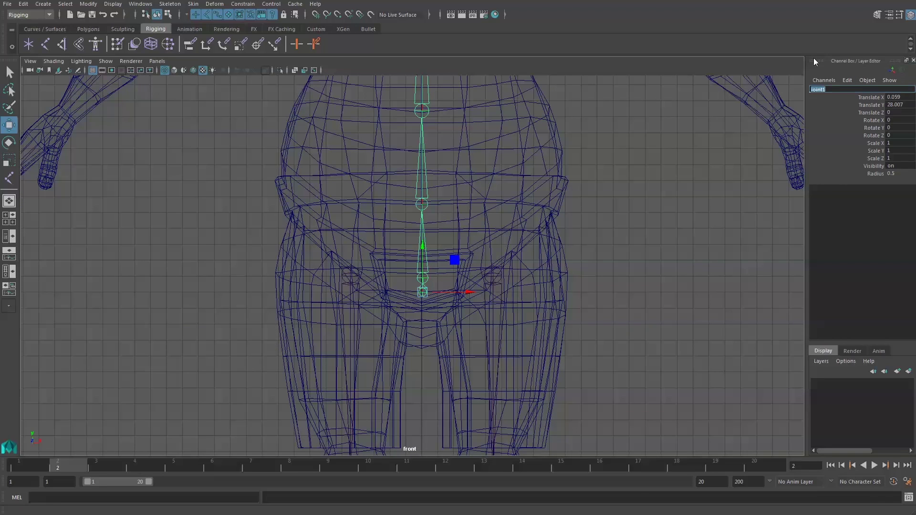
pyautogui.press('BackSpace')
pyautogui.write('_Root')
pyautogui.press('Return')
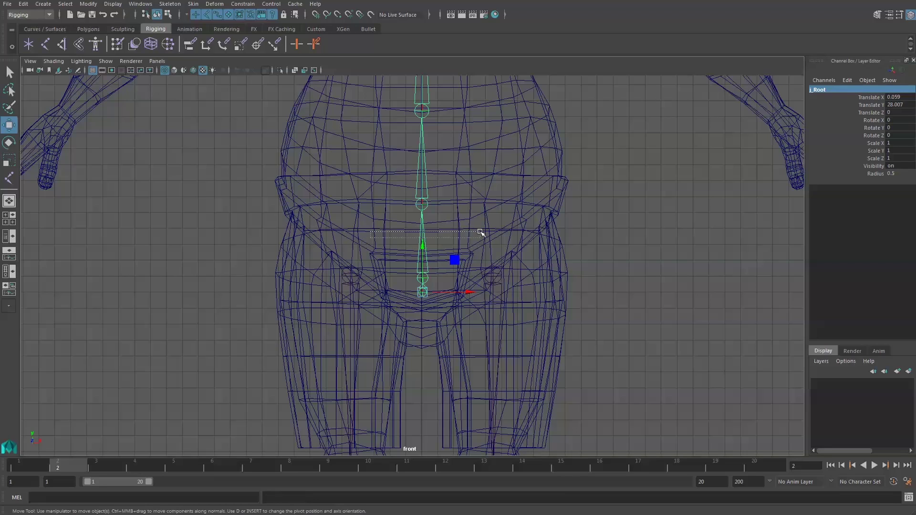
# Rename joint2 and joint3 to j_Spine_01 and j_Spine_02.
pyautogui.press('Down')
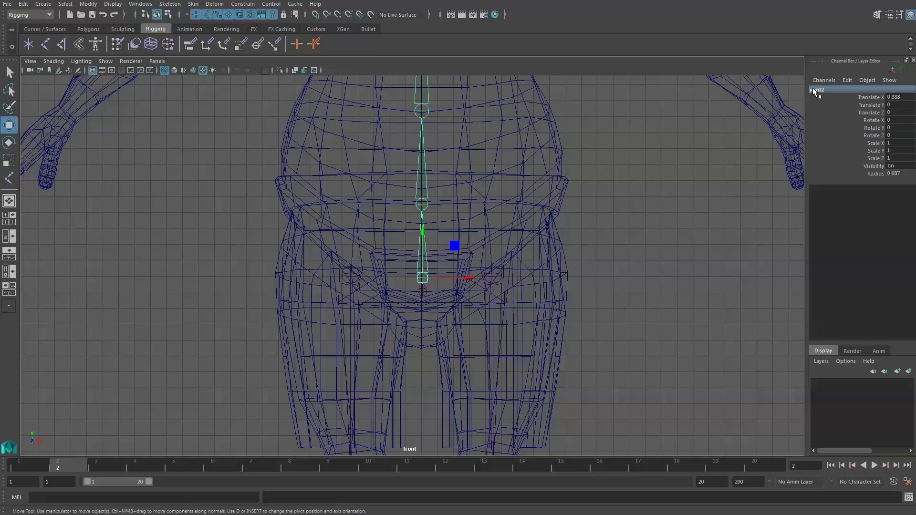
pyautogui.doubleClick(816, 89)
pyautogui.write('j')
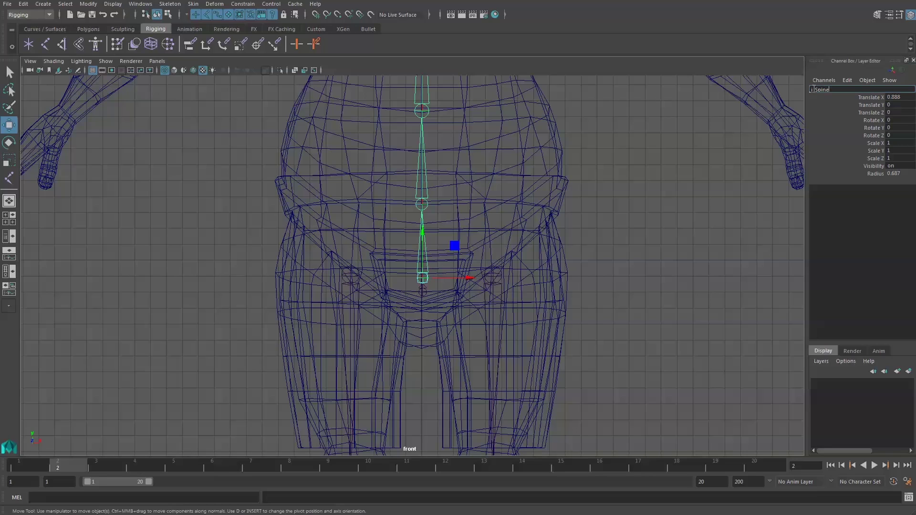
pyautogui.write('01')
pyautogui.press('Return')
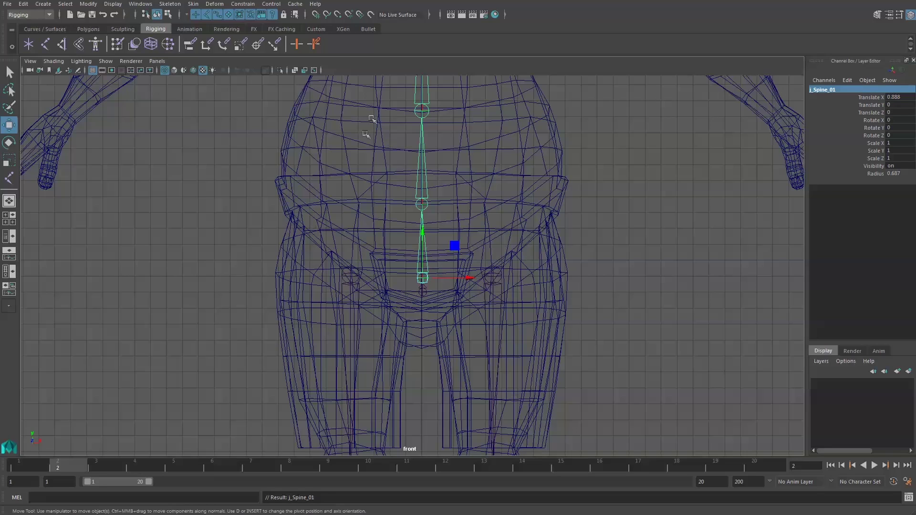
pyautogui.moveTo(383, 175); pyautogui.dragTo(502, 166)
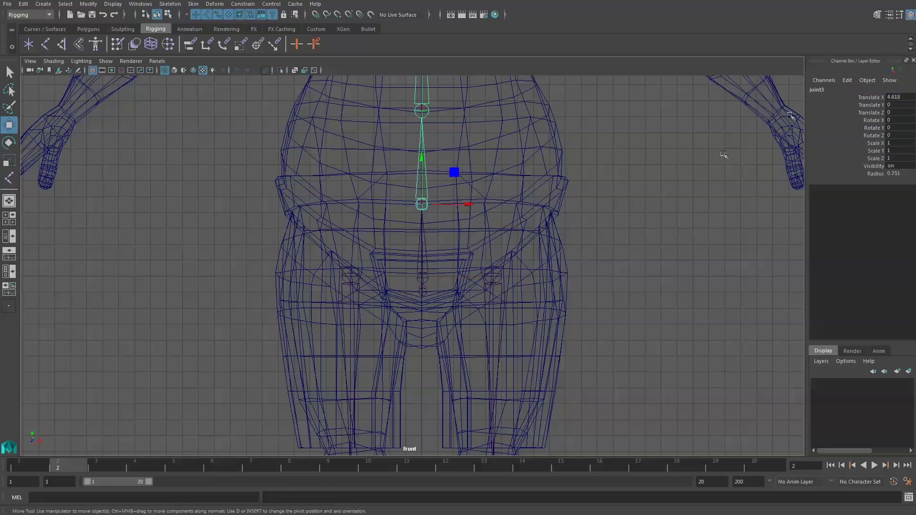
pyautogui.doubleClick(812, 90)
pyautogui.write('j')
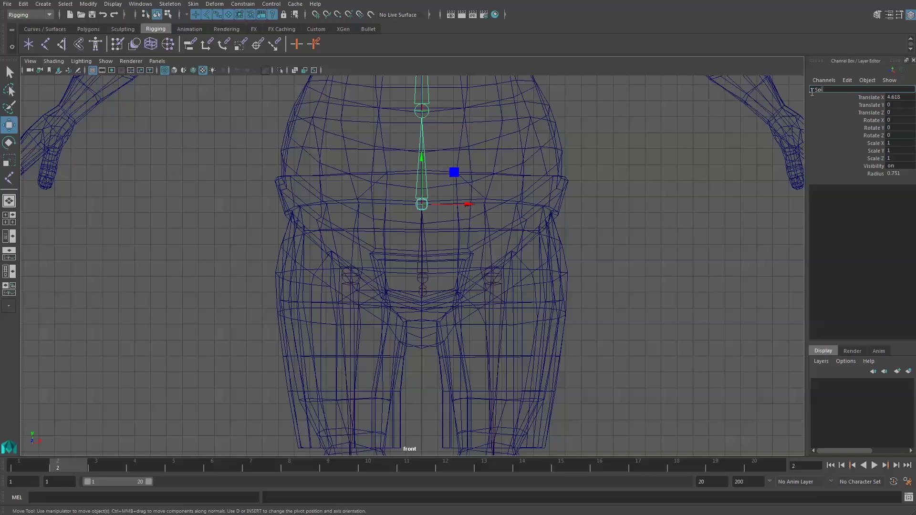
pyautogui.write('ne_02')
pyautogui.press('Return')
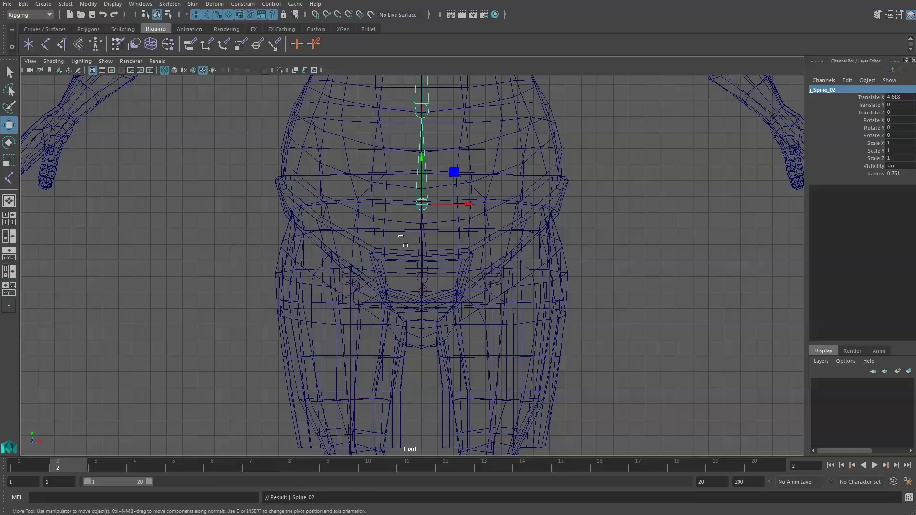
pyautogui.keyDown('alt'); pyautogui.moveTo(401, 238); pyautogui.dragTo(315, 356, button='middle'); pyautogui.keyUp('alt')
# Rename joint4 to j_Spine_03.
pyautogui.click(382, 250)
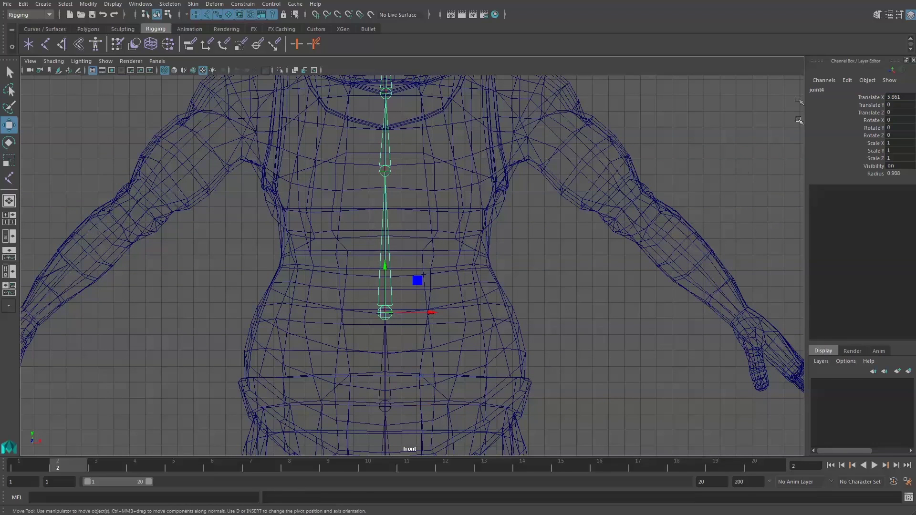
pyautogui.doubleClick(818, 89)
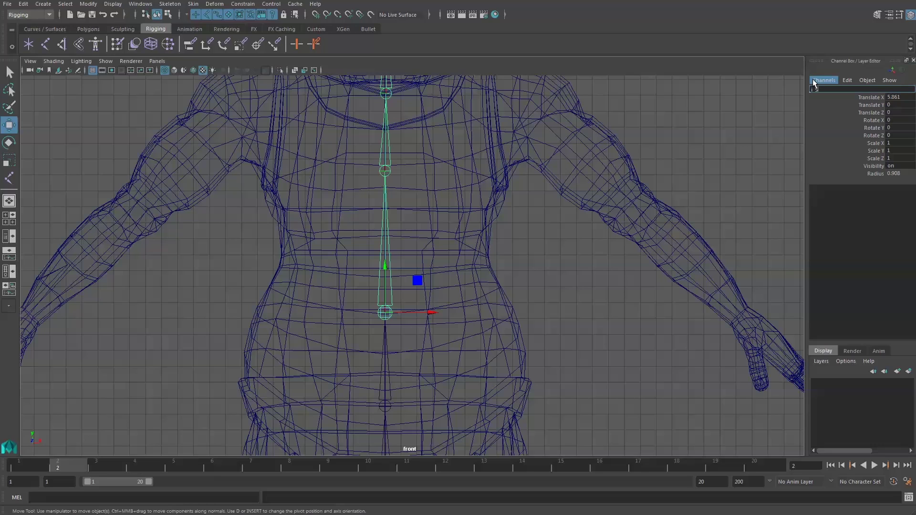
pyautogui.write('ne_03')
pyautogui.press('Return')
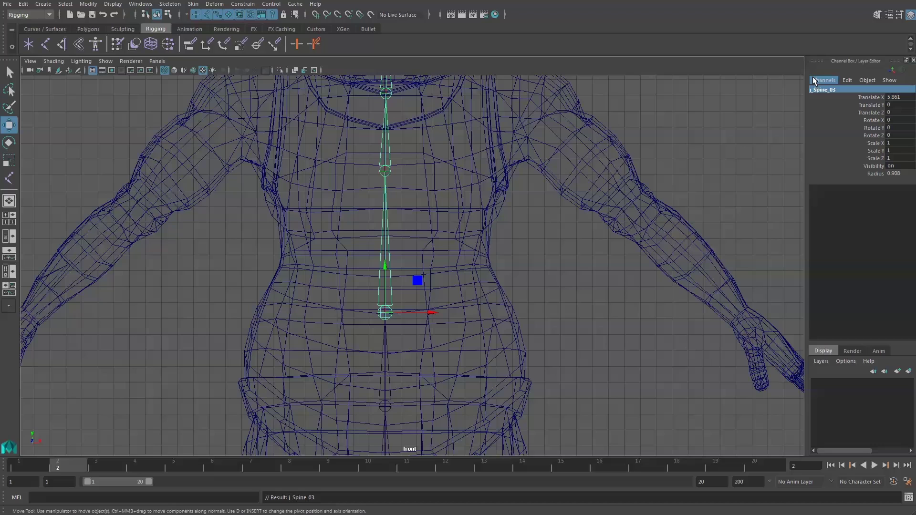
# Rename joint5 to j_Spine_04.
pyautogui.keyDown('alt'); pyautogui.moveTo(473, 198); pyautogui.dragTo(457, 334, button='middle'); pyautogui.keyUp('alt')
pyautogui.click(370, 305)
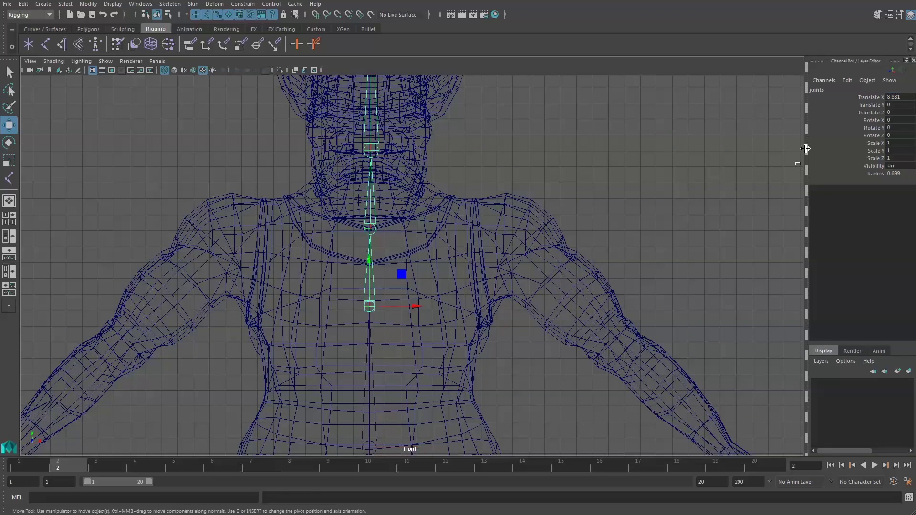
pyautogui.doubleClick(818, 90)
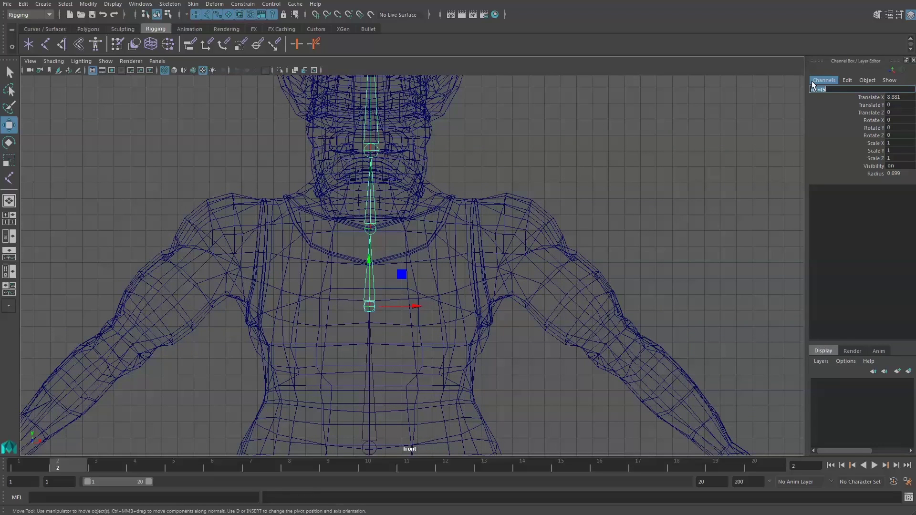
pyautogui.press('BackSpace')
pyautogui.write('ine_04')
pyautogui.press('Return')
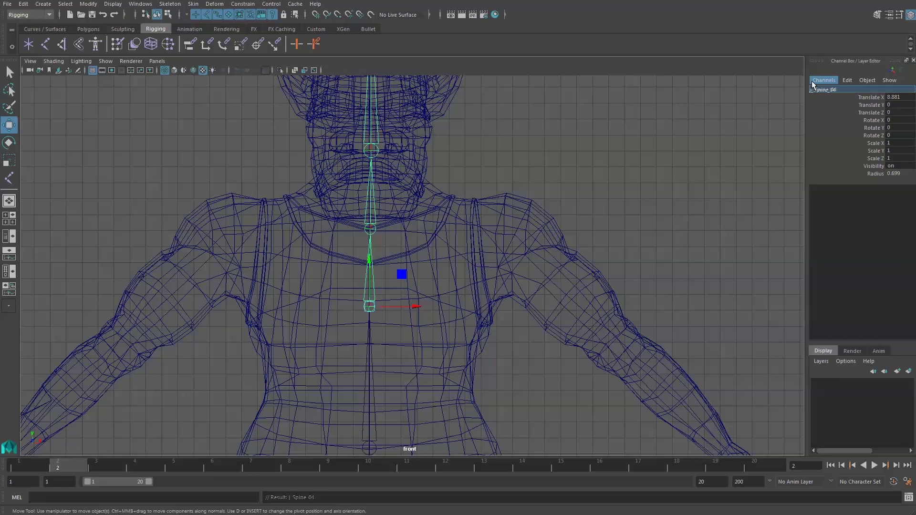
# Rename joint6 to j_Neck.
pyautogui.press('Down')
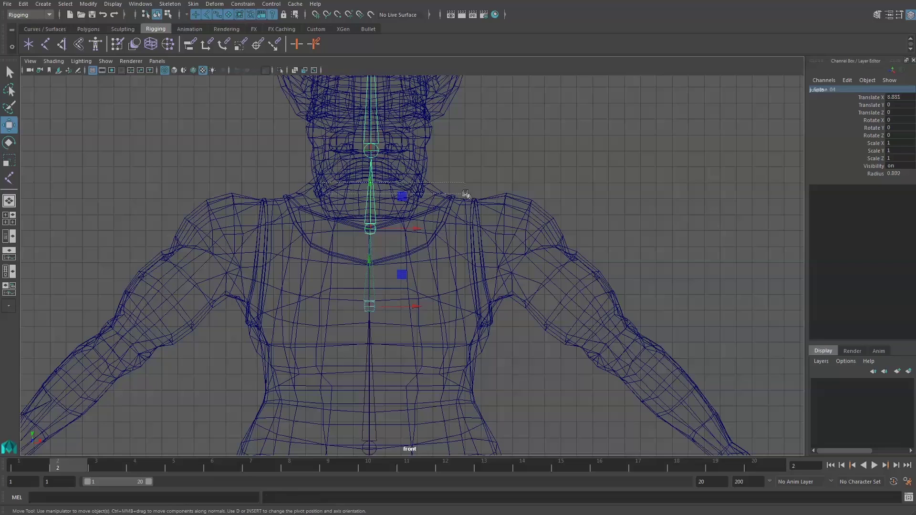
pyautogui.doubleClick(826, 89)
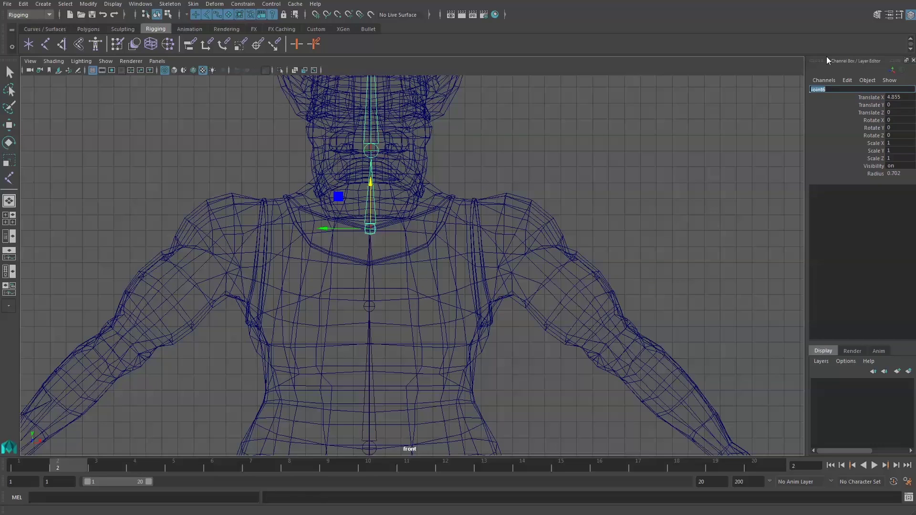
pyautogui.write('j')
pyautogui.write('_Neck')
pyautogui.press('Return')
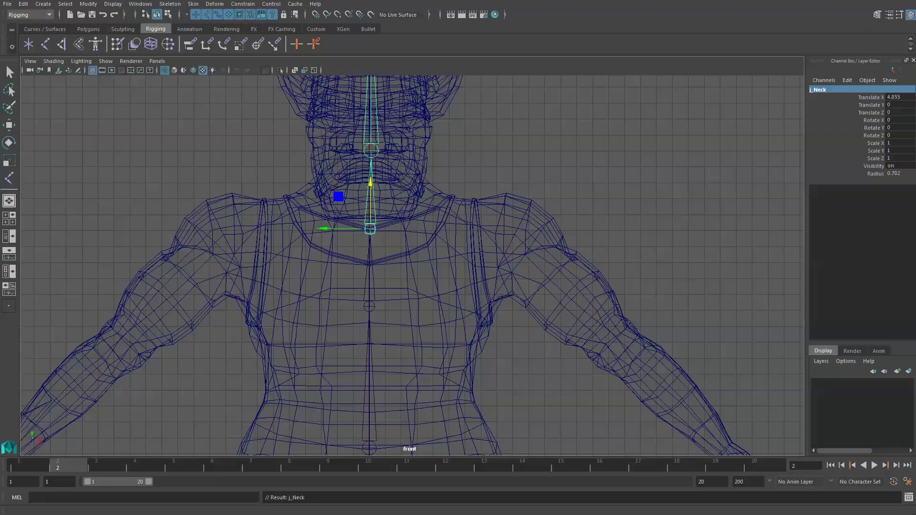
pyautogui.press('Down')
# Rename joint7 to j_Head.
pyautogui.press('w')
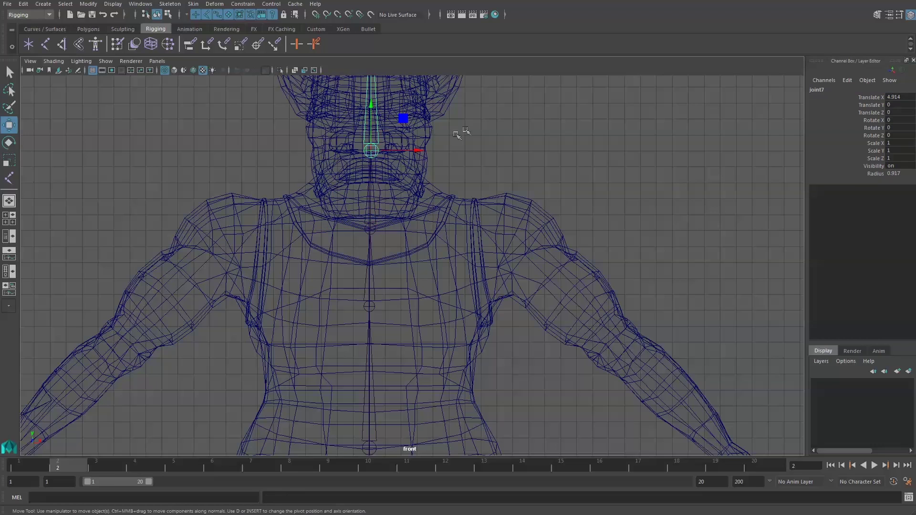
pyautogui.keyDown('alt'); pyautogui.moveTo(456, 134); pyautogui.dragTo(492, 257, button='middle'); pyautogui.keyUp('alt')
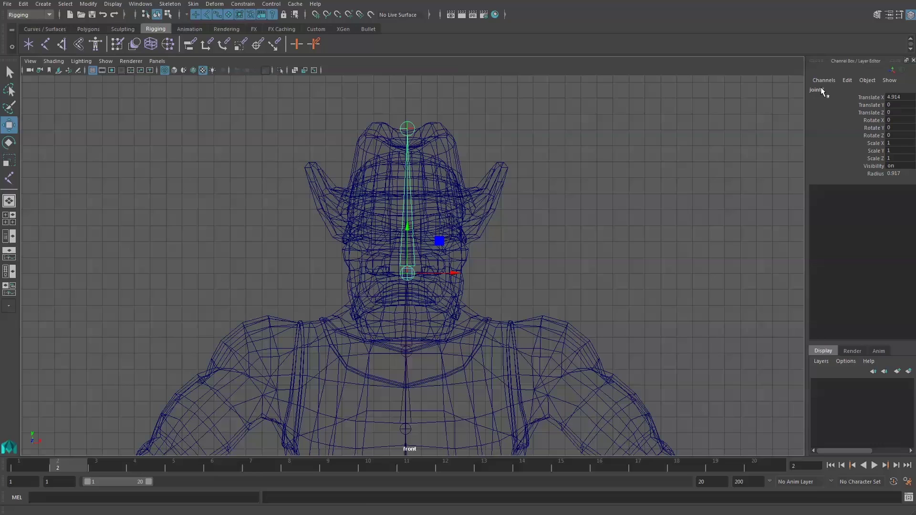
pyautogui.click(822, 90)
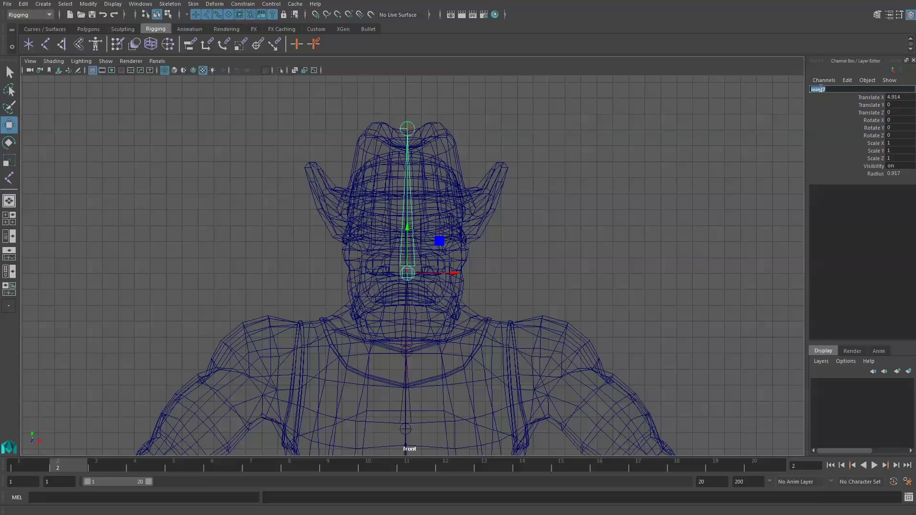
pyautogui.write('j_Head')
pyautogui.press('Return')
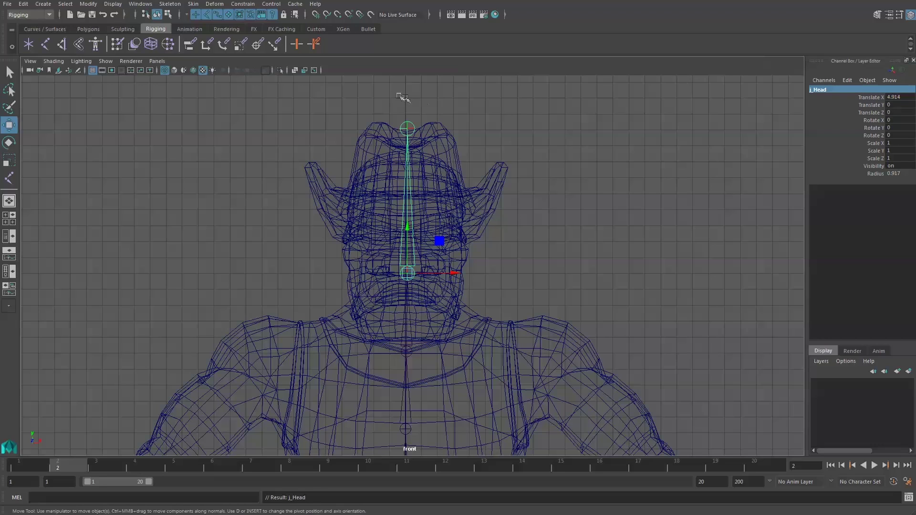
# Rename the hat-top joint8 to j_HeadNub.
pyautogui.click(409, 127)
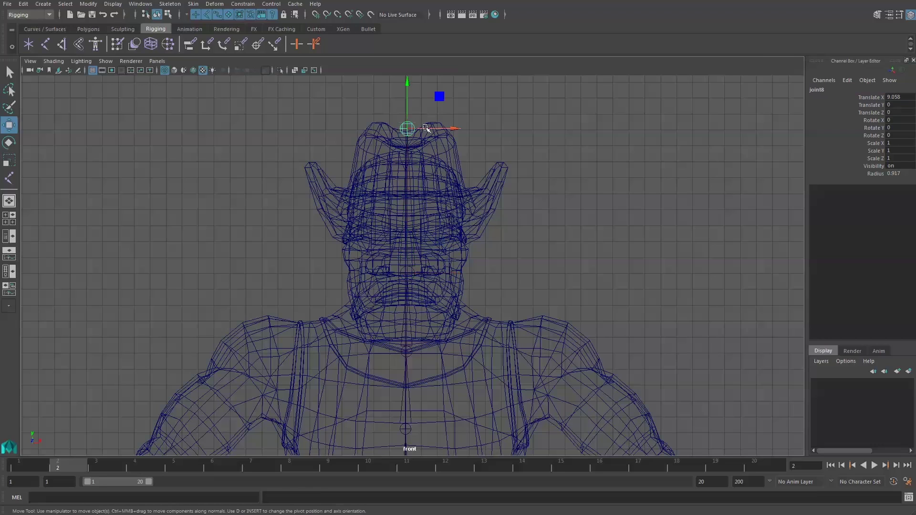
pyautogui.doubleClick(818, 90)
pyautogui.write('j_Head')
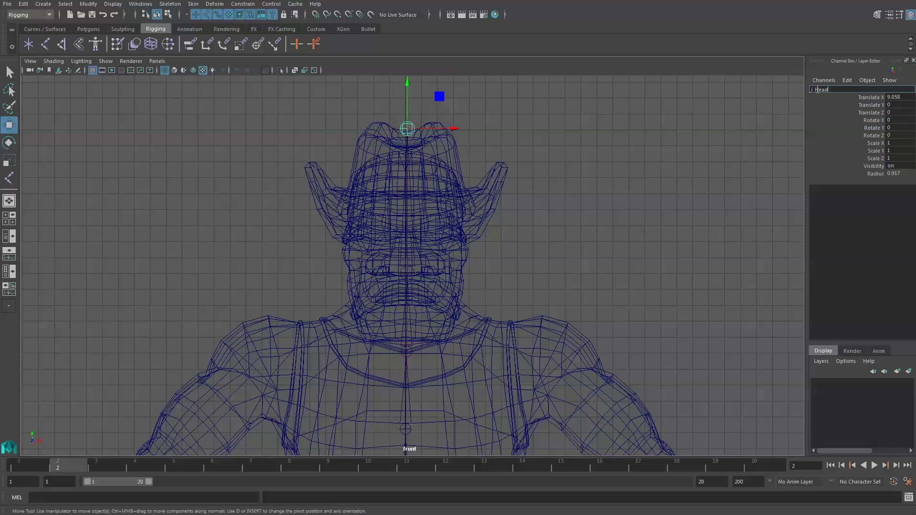
pyautogui.write('Nub')
pyautogui.press('Return')
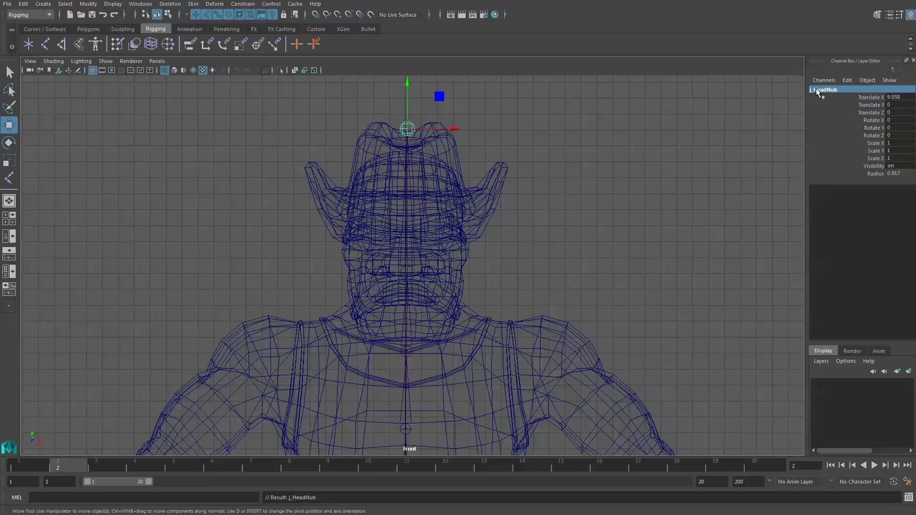
pyautogui.keyDown('alt'); pyautogui.moveTo(596, 429); pyautogui.dragTo(559, 139, button='middle'); pyautogui.keyUp('alt')
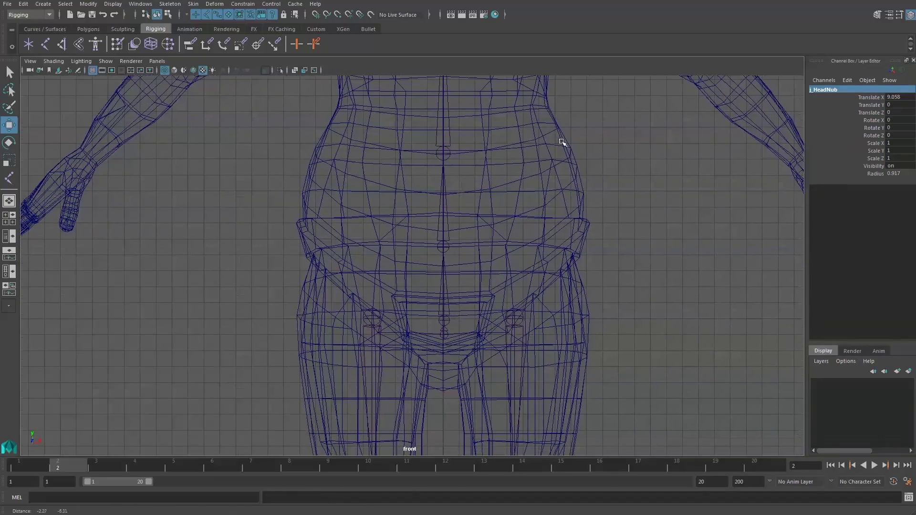
# Lengthen the j_Spine_04 bone by scaling it in X.
pyautogui.click(449, 339)
pyautogui.keyDown('alt'); pyautogui.moveTo(475, 174); pyautogui.dragTo(478, 181, button='middle'); pyautogui.keyUp('alt')
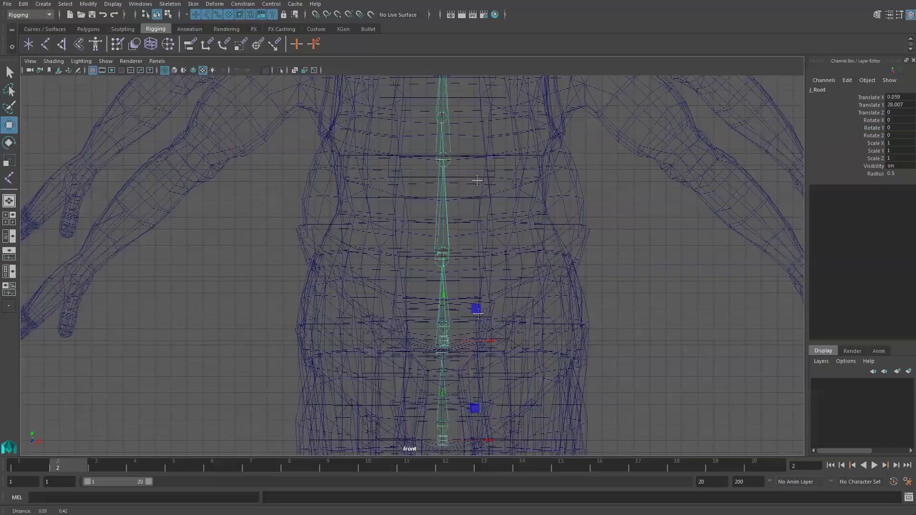
pyautogui.scroll(-3, 479, 286)
pyautogui.scroll(-3, 478, 255)
pyautogui.scroll(-3, 479, 250)
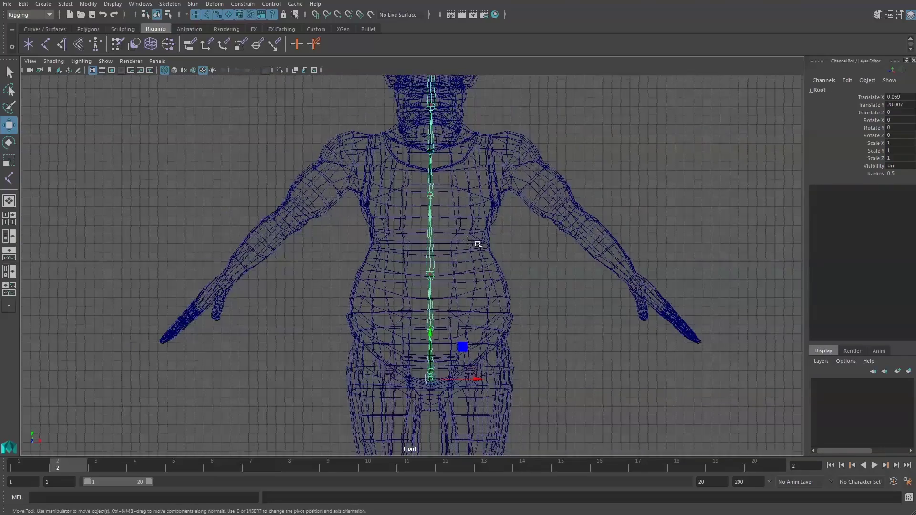
pyautogui.click(403, 244)
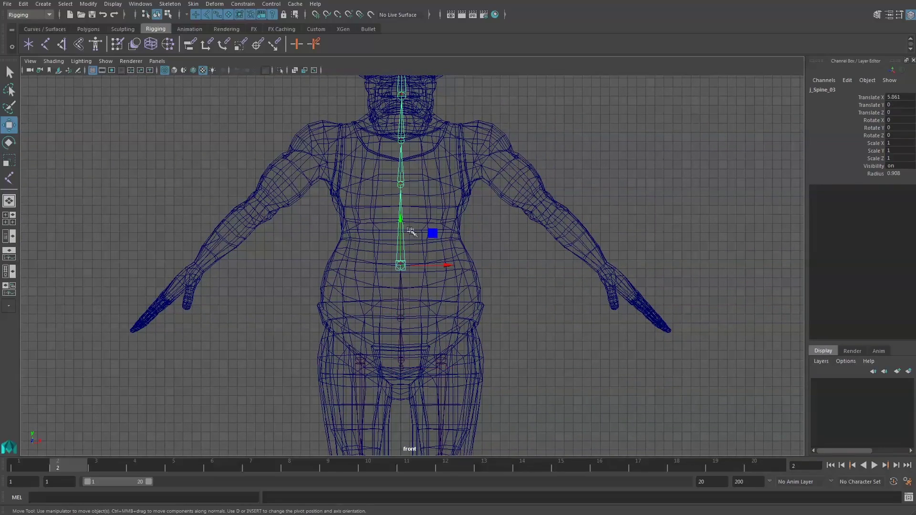
pyautogui.press('r')
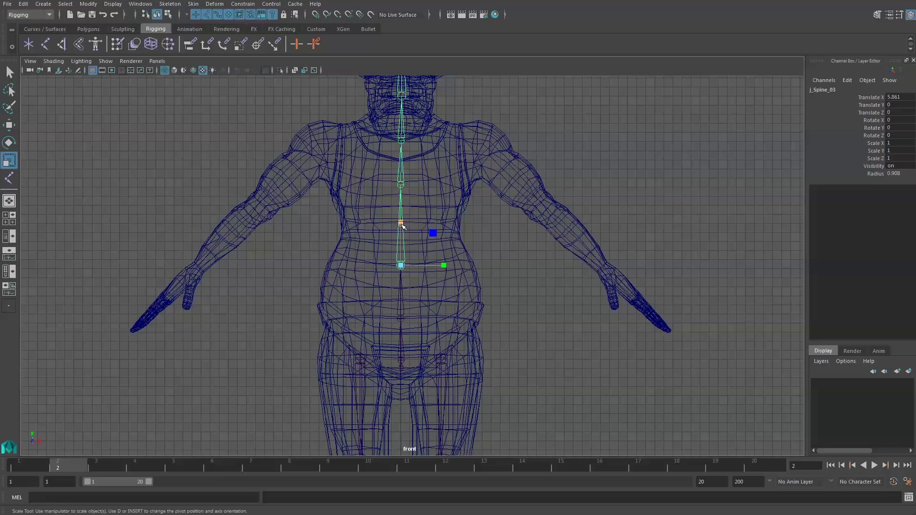
pyautogui.click(401, 205)
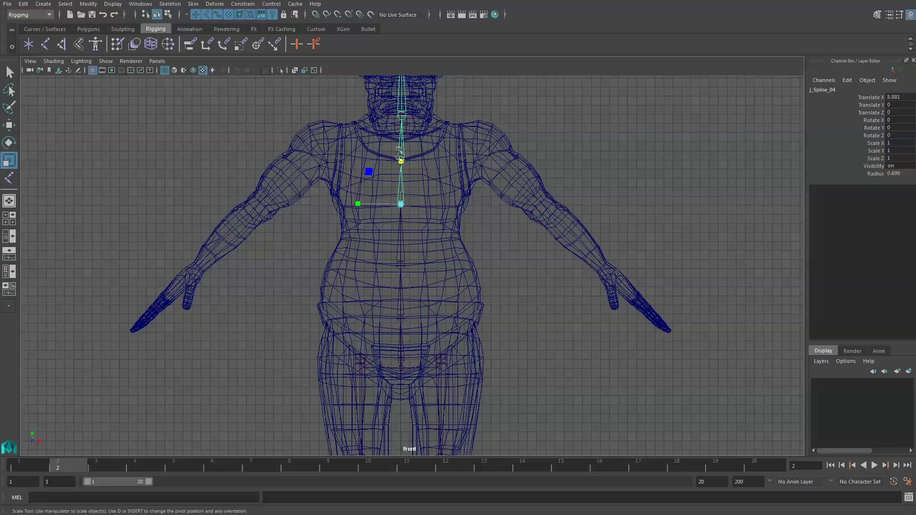
pyautogui.moveTo(400, 154); pyautogui.dragTo(404, 140)
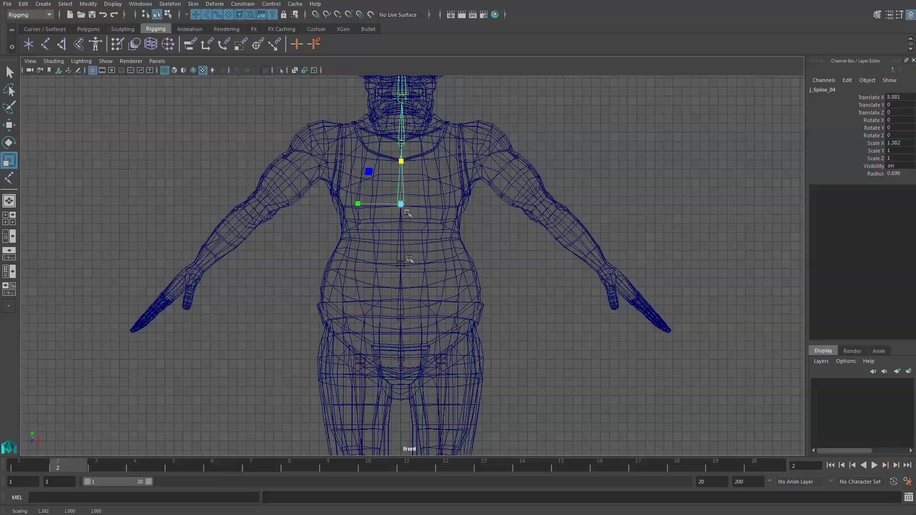
# Adjust j_Spine_01 through j_Spine_04 X-scales so the spine segments are evenly spaced.
pyautogui.moveTo(384, 287)
pyautogui.mouseDown()
pyautogui.moveTo(420, 329)
pyautogui.moveTo(416, 365)
pyautogui.mouseUp()
pyautogui.moveTo(401, 317); pyautogui.dragTo(390, 302)
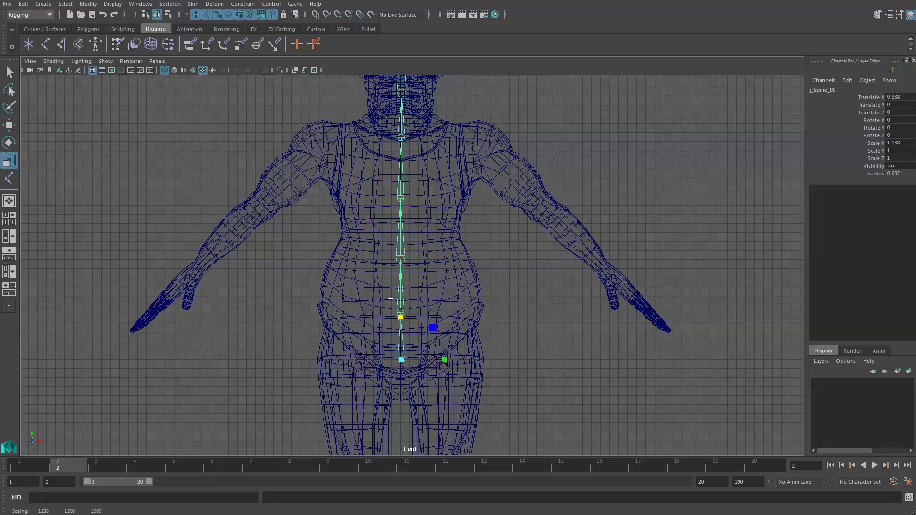
pyautogui.click(401, 260)
pyautogui.moveTo(403, 272); pyautogui.dragTo(406, 270)
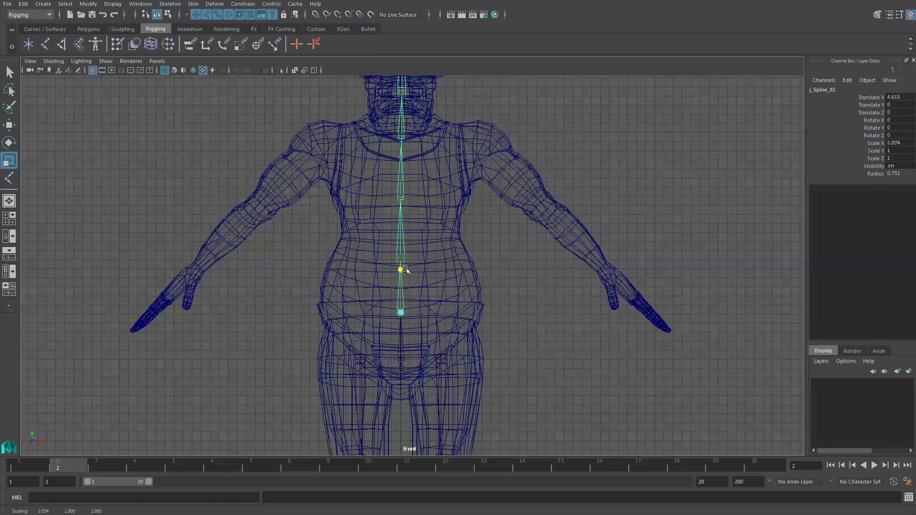
pyautogui.click(401, 225)
pyautogui.moveTo(402, 219); pyautogui.dragTo(403, 216)
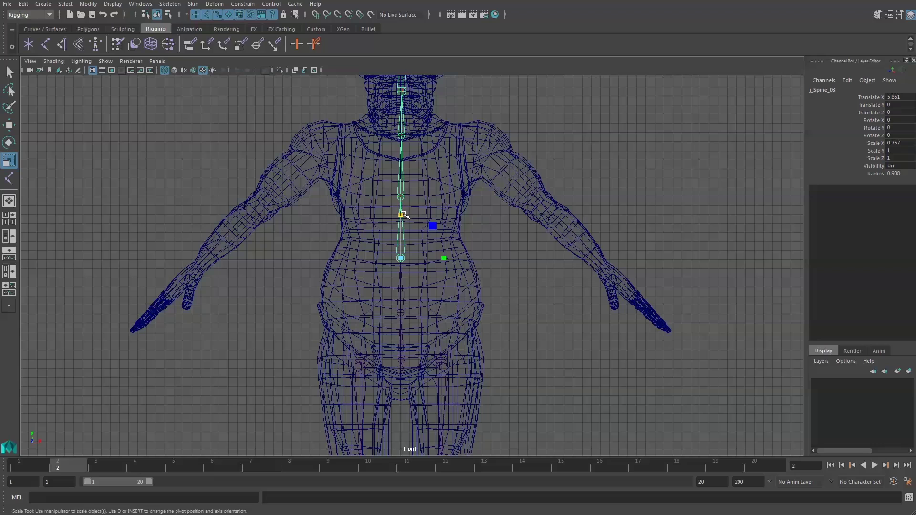
pyautogui.click(402, 162)
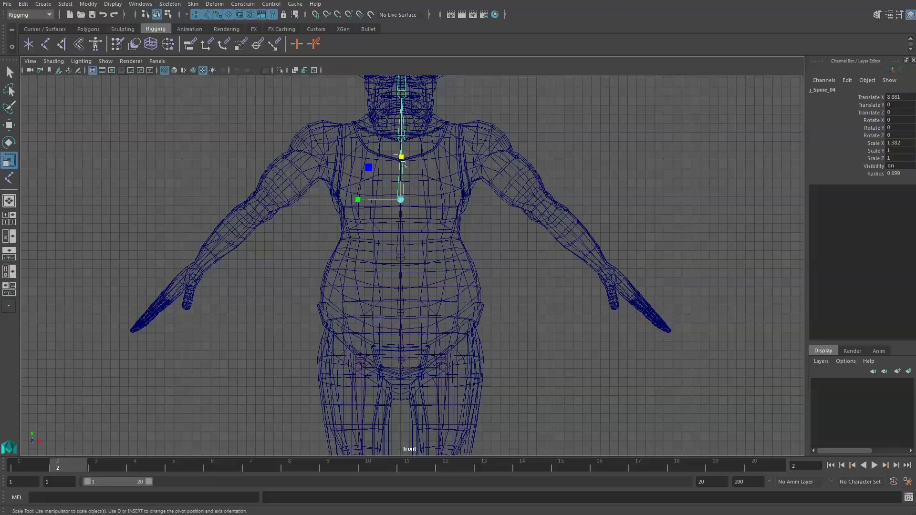
pyautogui.moveTo(403, 163); pyautogui.dragTo(400, 160)
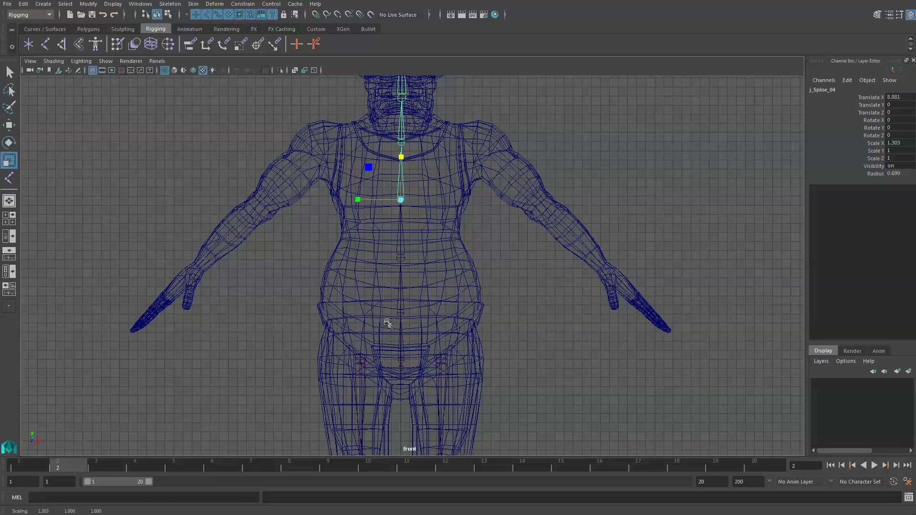
pyautogui.click(401, 314)
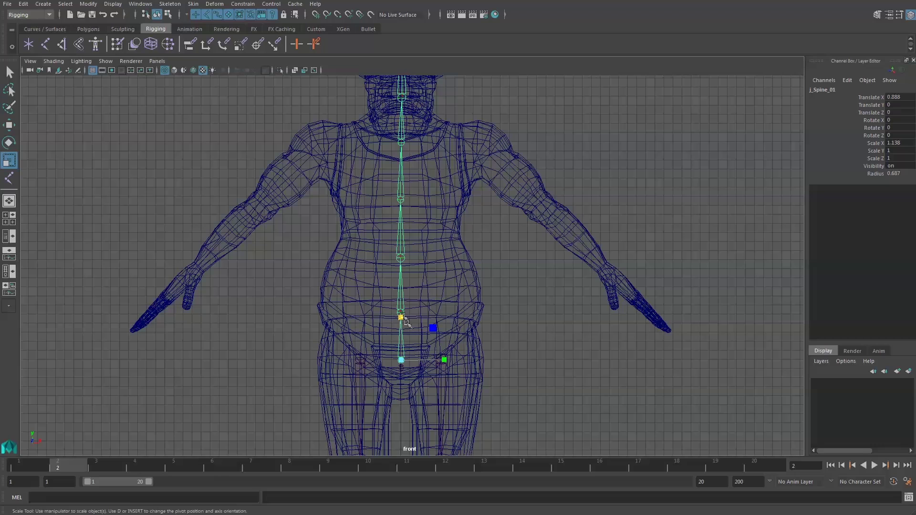
pyautogui.moveTo(405, 322); pyautogui.dragTo(404, 313)
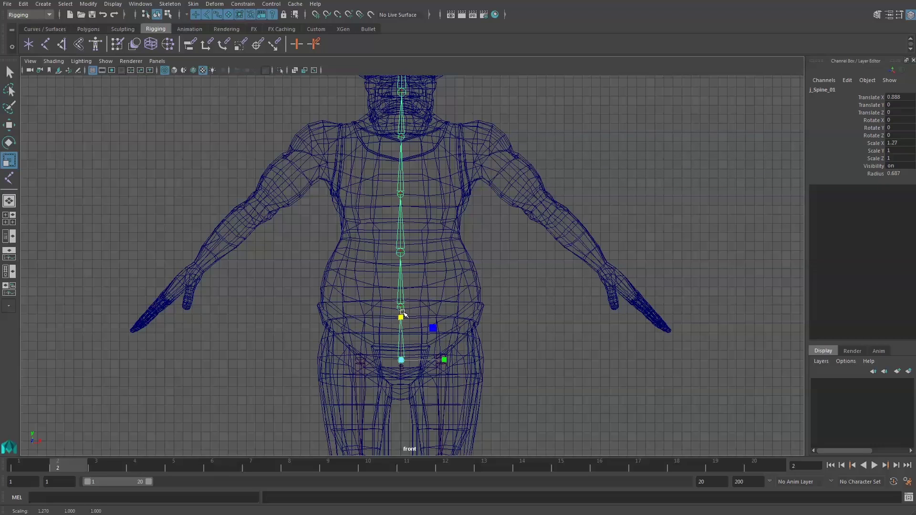
pyautogui.press('space')
pyautogui.press('space')
# In side view, move j_Root back along Z to about -1.9 inside the torso.
pyautogui.press('w')
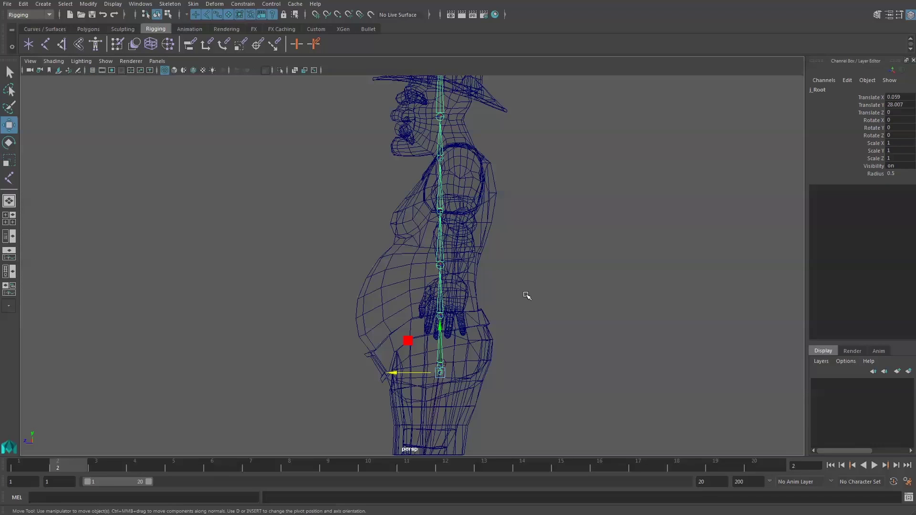
pyautogui.press('Up')
pyautogui.keyDown('alt'); pyautogui.moveTo(541, 306); pyautogui.dragTo(543, 317); pyautogui.keyUp('alt')
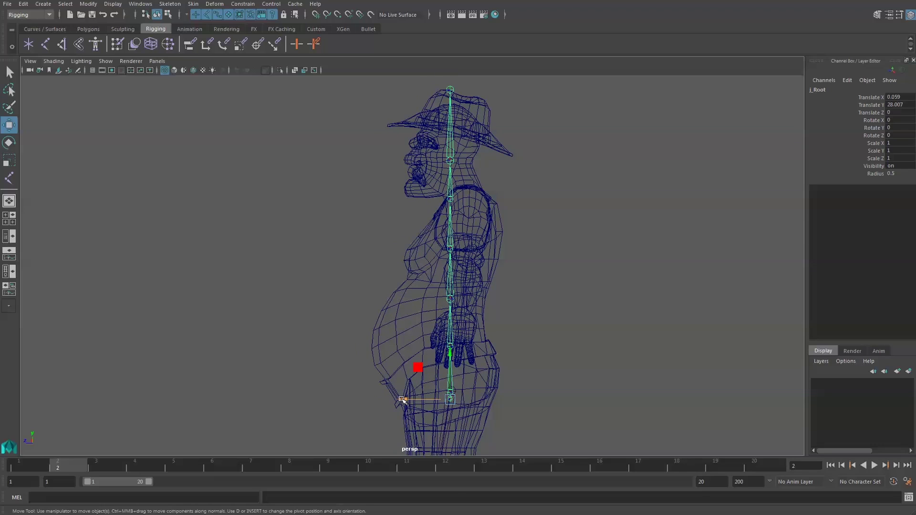
pyautogui.moveTo(402, 400)
pyautogui.mouseDown()
pyautogui.moveTo(417, 391)
pyautogui.moveTo(409, 398)
pyautogui.mouseUp()
pyautogui.keyDown('alt'); pyautogui.moveTo(431, 368); pyautogui.dragTo(488, 481, button='right'); pyautogui.keyUp('alt')
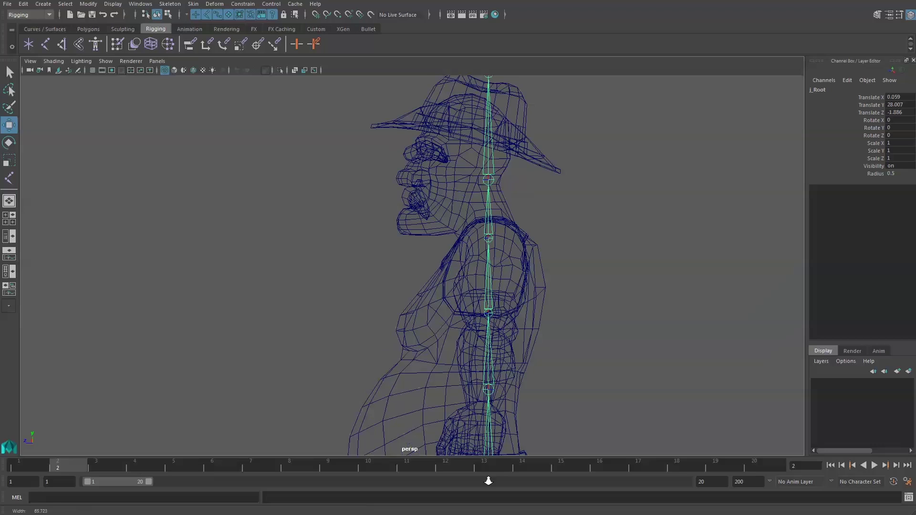
pyautogui.moveTo(477, 429)
pyautogui.keyDown('alt'); pyautogui.mouseDown(button='middle')
pyautogui.moveTo(469, 218)
pyautogui.moveTo(465, 227)
pyautogui.mouseUp(button='middle'); pyautogui.keyUp('alt')
# Scale j_Spine_02 to 1.25 and j_Spine_04 to about 1.37 in X.
pyautogui.click(459, 303)
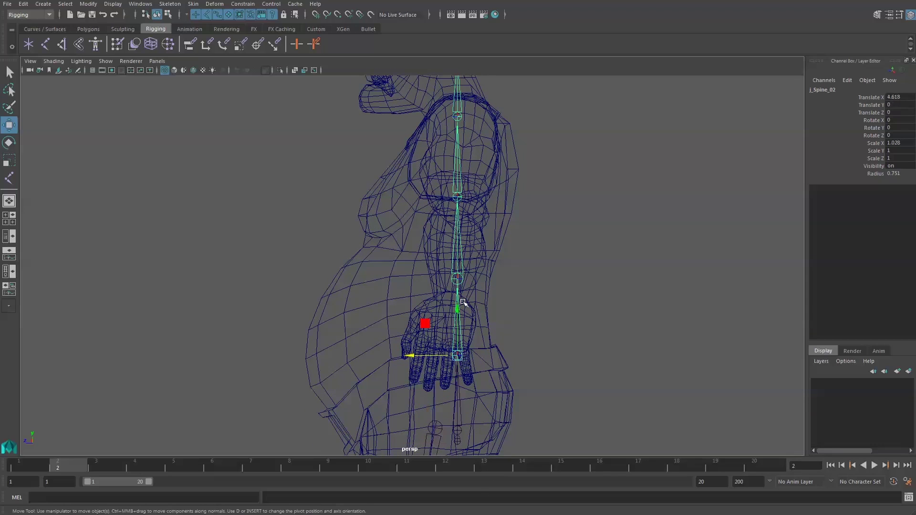
pyautogui.press('r')
pyautogui.keyDown('alt'); pyautogui.moveTo(440, 230); pyautogui.dragTo(416, 334, button='middle'); pyautogui.keyUp('alt')
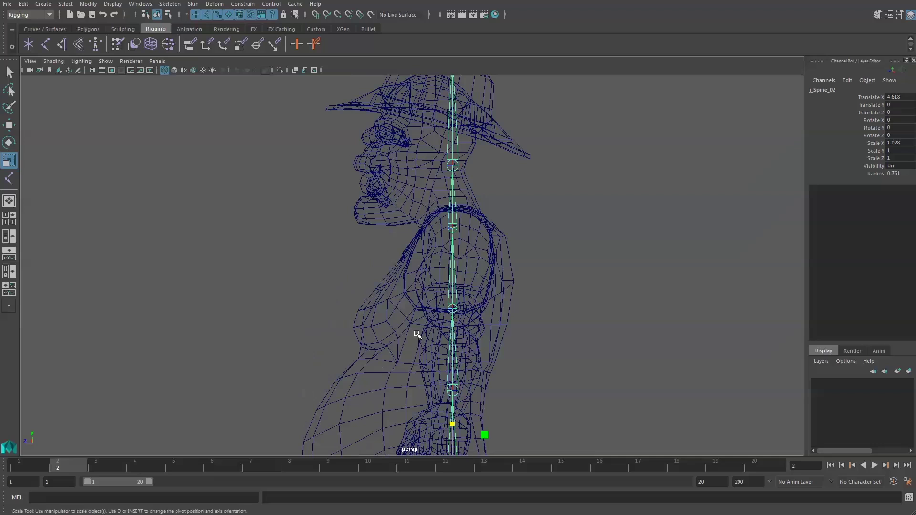
pyautogui.click(452, 190)
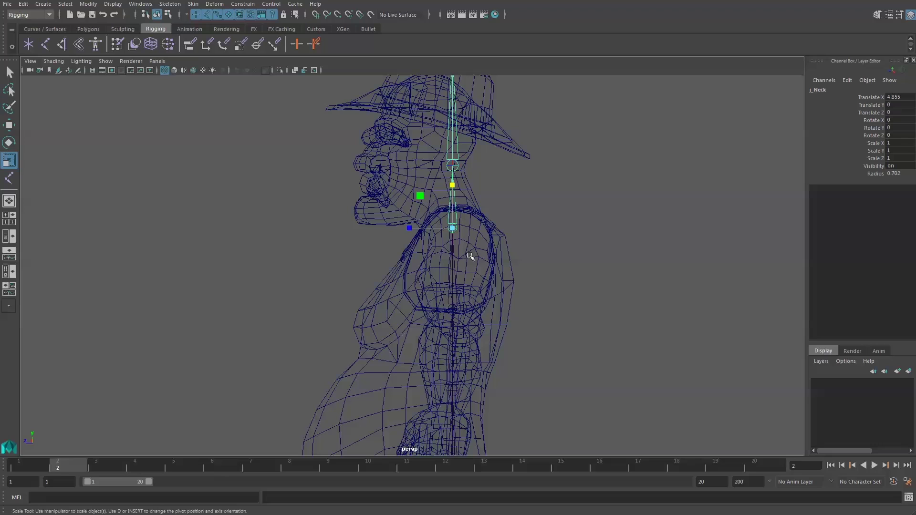
pyautogui.keyDown('alt'); pyautogui.moveTo(516, 321); pyautogui.dragTo(507, 289, button='middle'); pyautogui.keyUp('alt')
pyautogui.click(445, 385)
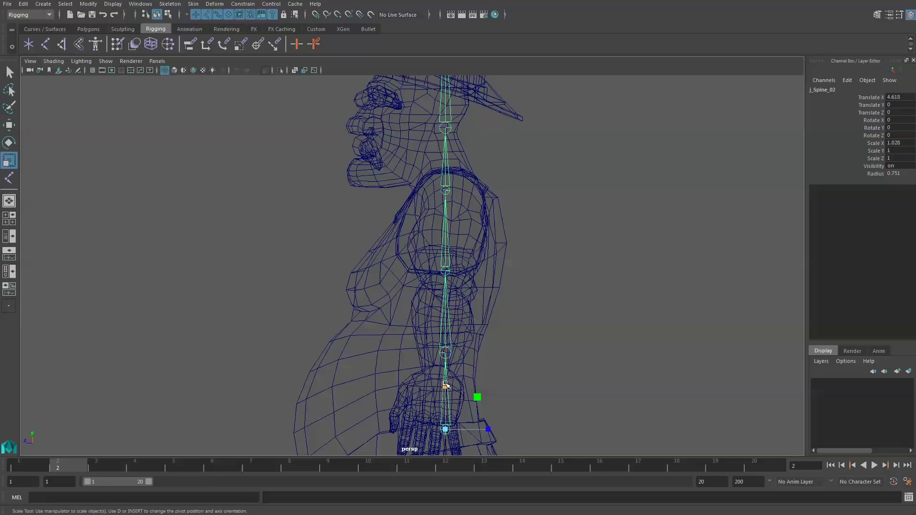
pyautogui.moveTo(445, 386); pyautogui.dragTo(450, 378)
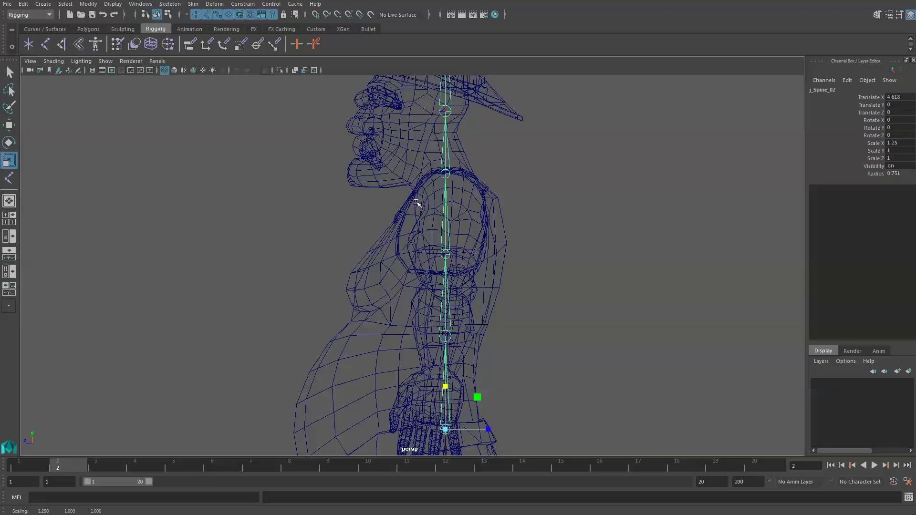
pyautogui.click(445, 209)
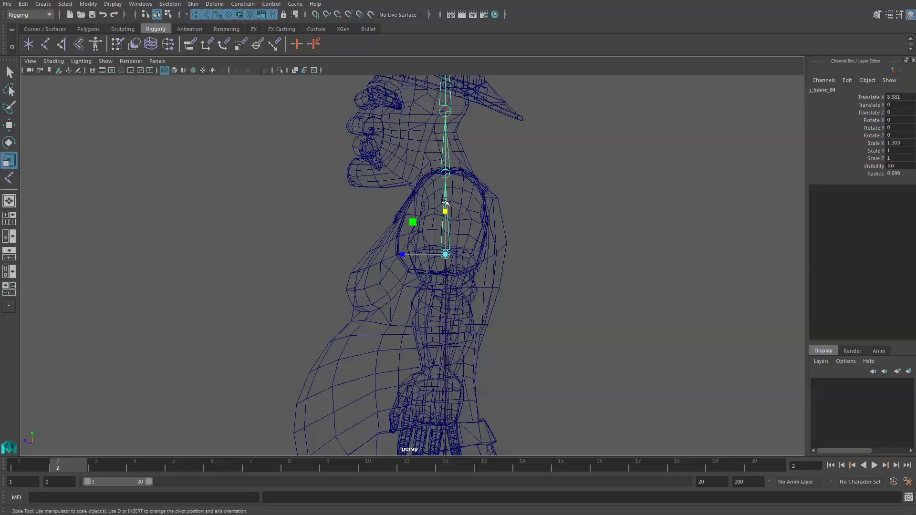
pyautogui.moveTo(444, 208); pyautogui.dragTo(445, 208)
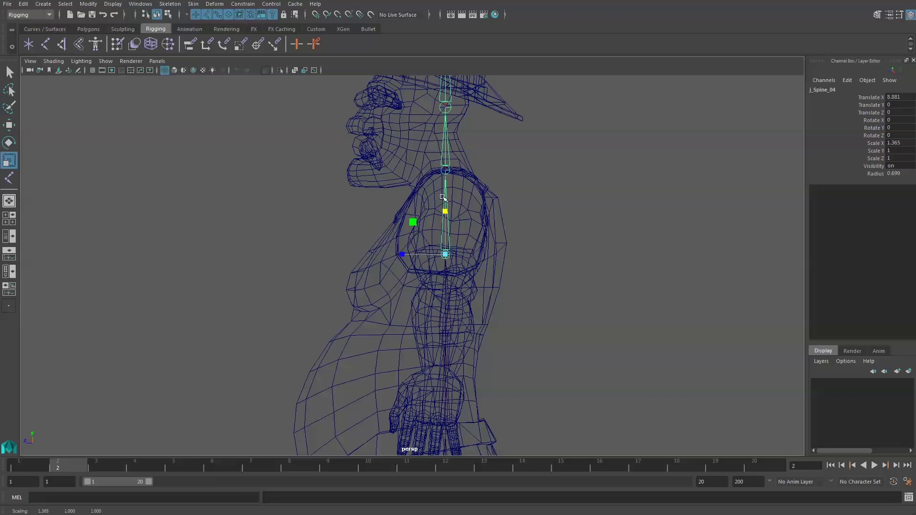
pyautogui.keyDown('alt'); pyautogui.moveTo(445, 209); pyautogui.dragTo(441, 317, button='middle'); pyautogui.keyUp('alt')
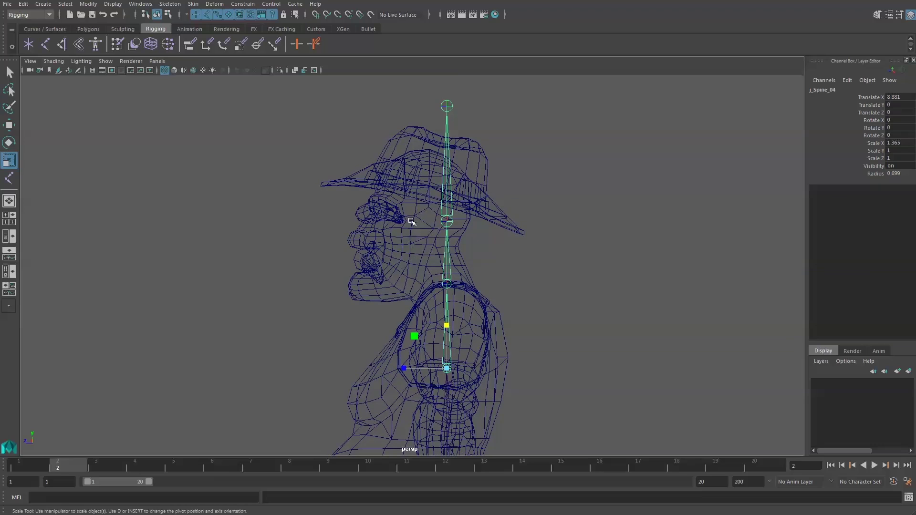
# Rotate j_Neck about -25.7° in Y and scale it to 0.76 in X.
pyautogui.press('Down')
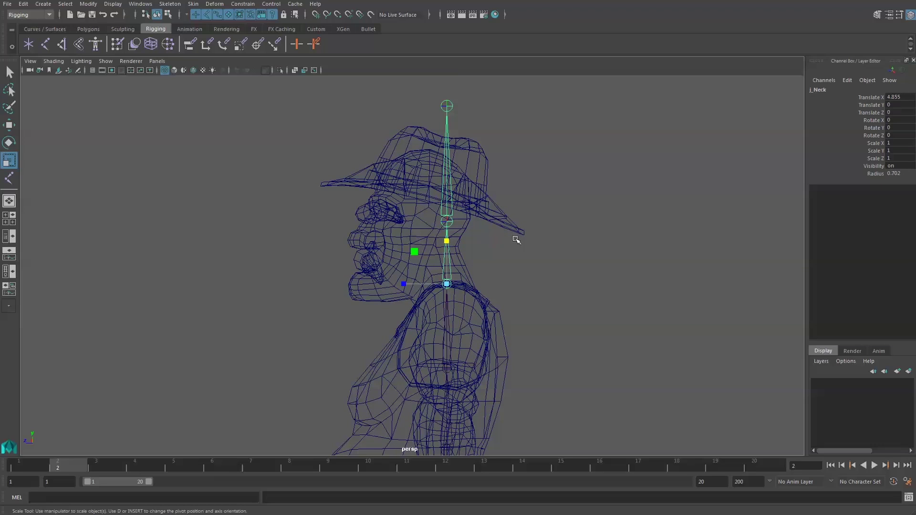
pyautogui.press('e')
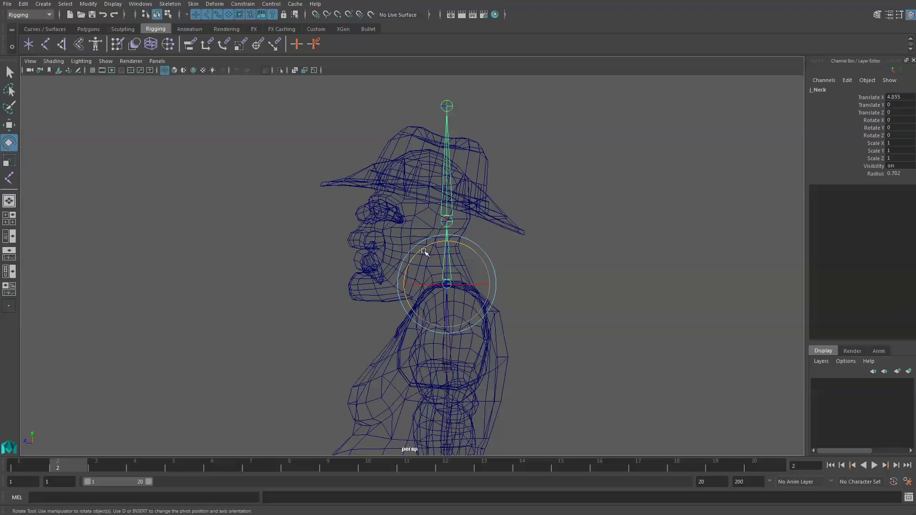
pyautogui.moveTo(422, 249)
pyautogui.mouseDown()
pyautogui.moveTo(401, 264)
pyautogui.moveTo(410, 262)
pyautogui.mouseUp()
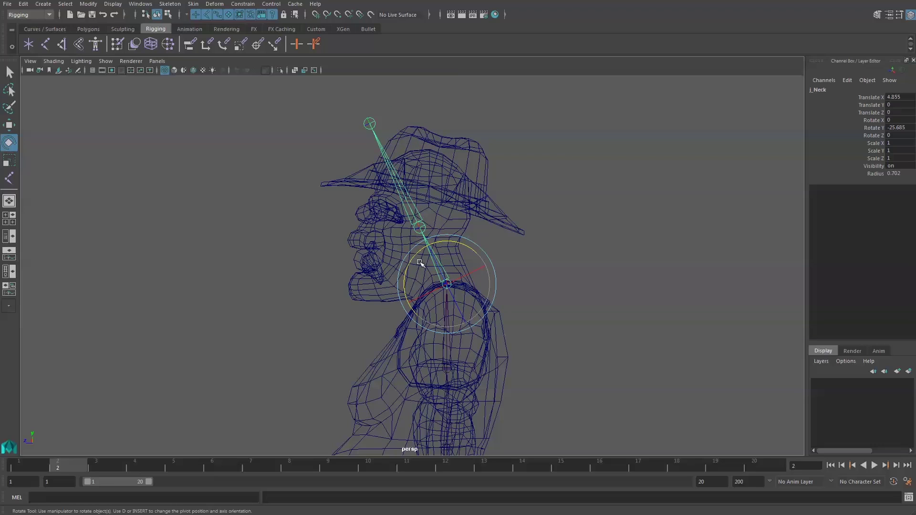
pyautogui.press('r')
pyautogui.moveTo(427, 247); pyautogui.dragTo(445, 250)
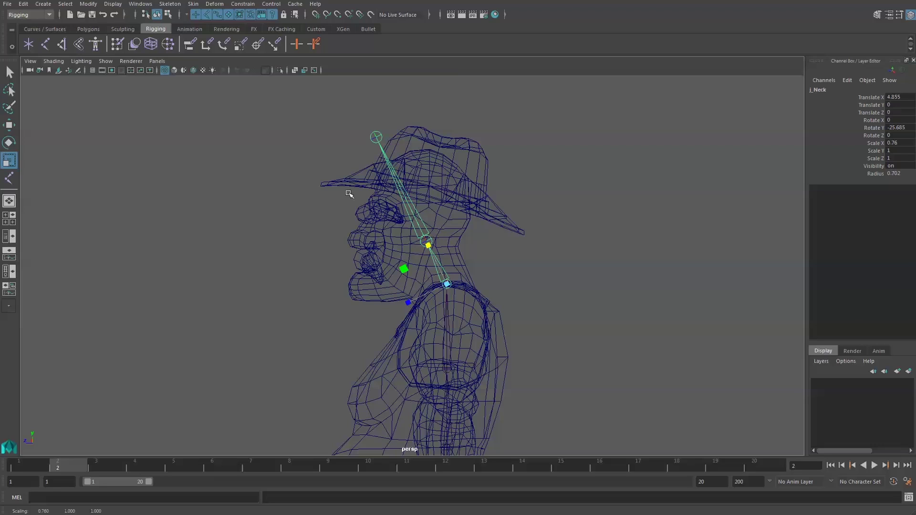
# Rotate j_Head about 35.8° in Y so its bone stands upright, then view from the front.
pyautogui.click(420, 217)
pyautogui.press('e')
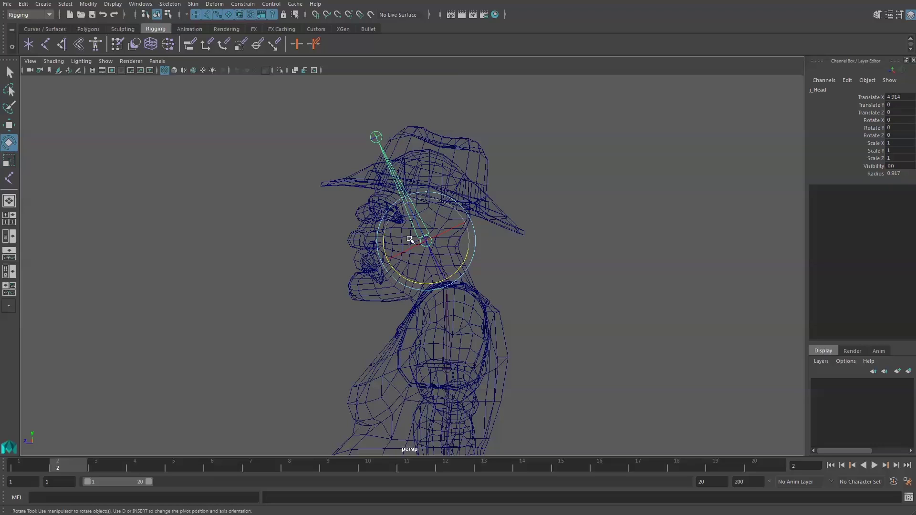
pyautogui.moveTo(406, 280)
pyautogui.mouseDown()
pyautogui.moveTo(417, 272)
pyautogui.moveTo(387, 263)
pyautogui.mouseUp()
pyautogui.hotkey('ctrl', 'z')
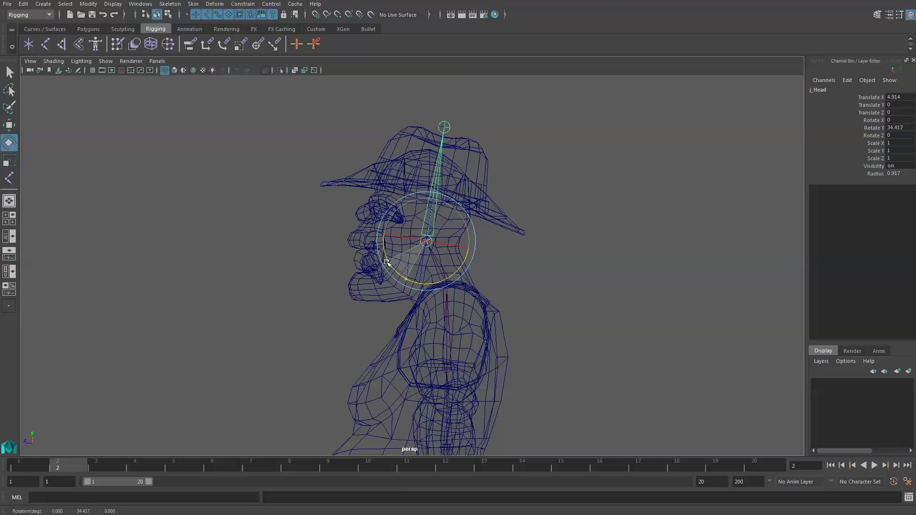
pyautogui.moveTo(387, 263); pyautogui.dragTo(386, 262)
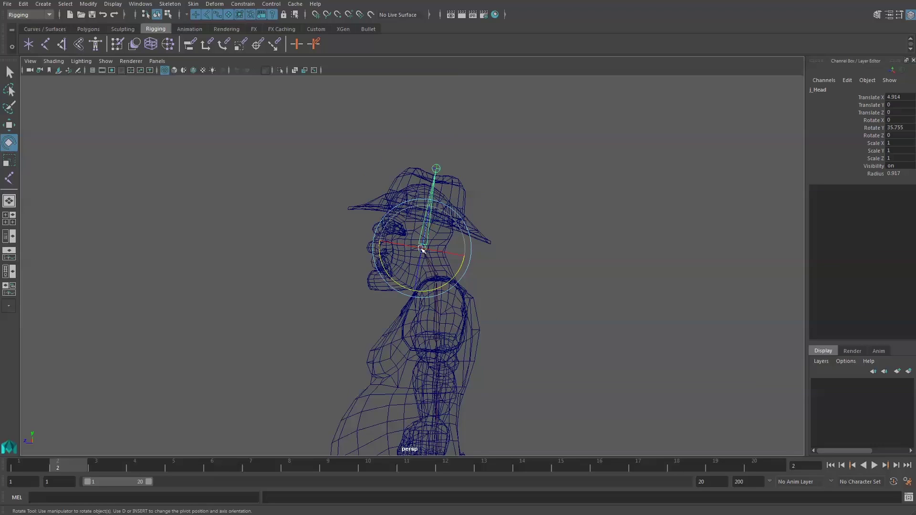
pyautogui.keyDown('alt'); pyautogui.moveTo(420, 247); pyautogui.dragTo(485, 285); pyautogui.keyUp('alt')
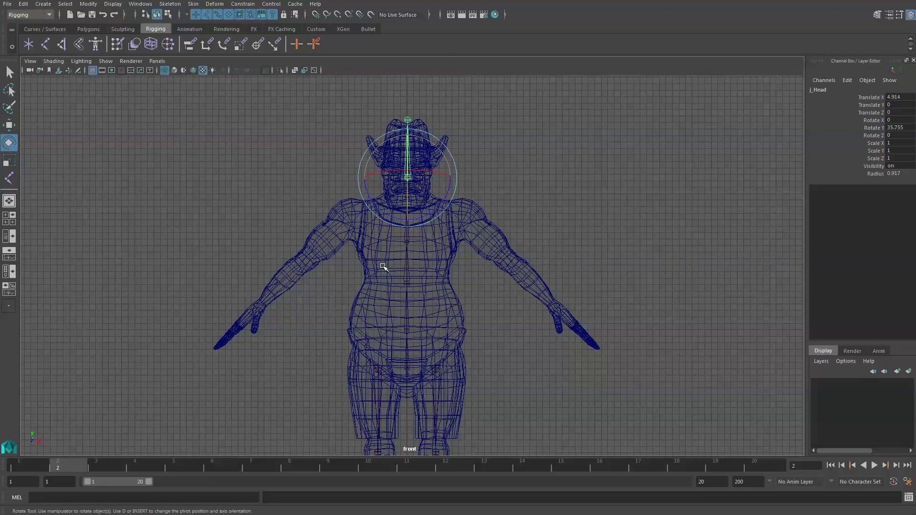